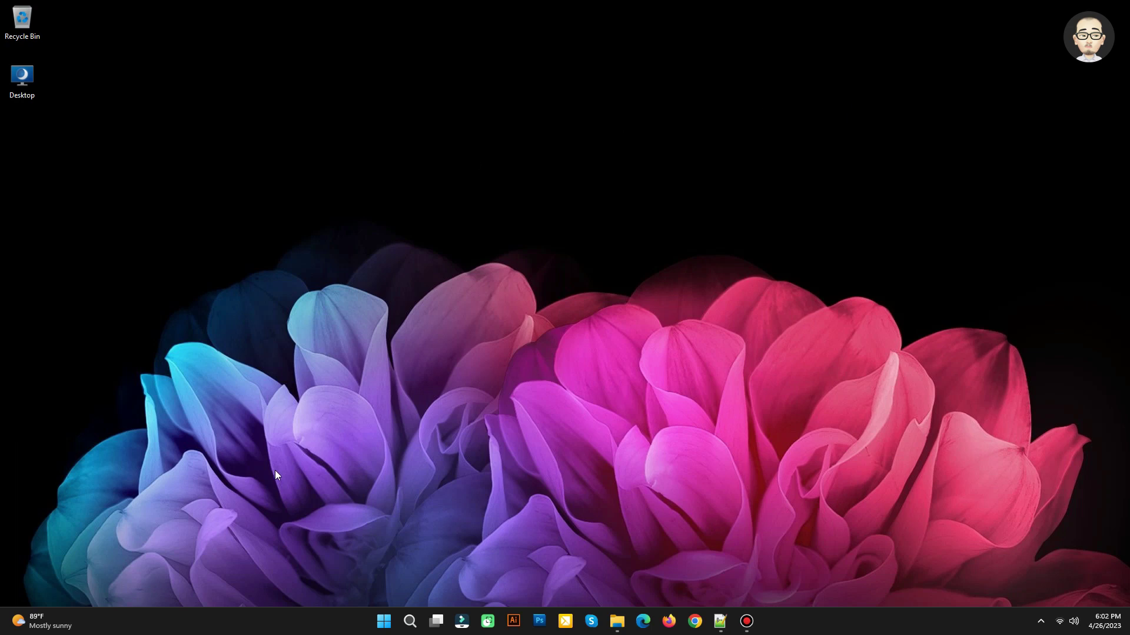
# Launch Settings from Start and go to Accounts > Family to view the family group
pyautogui.click(383, 621)
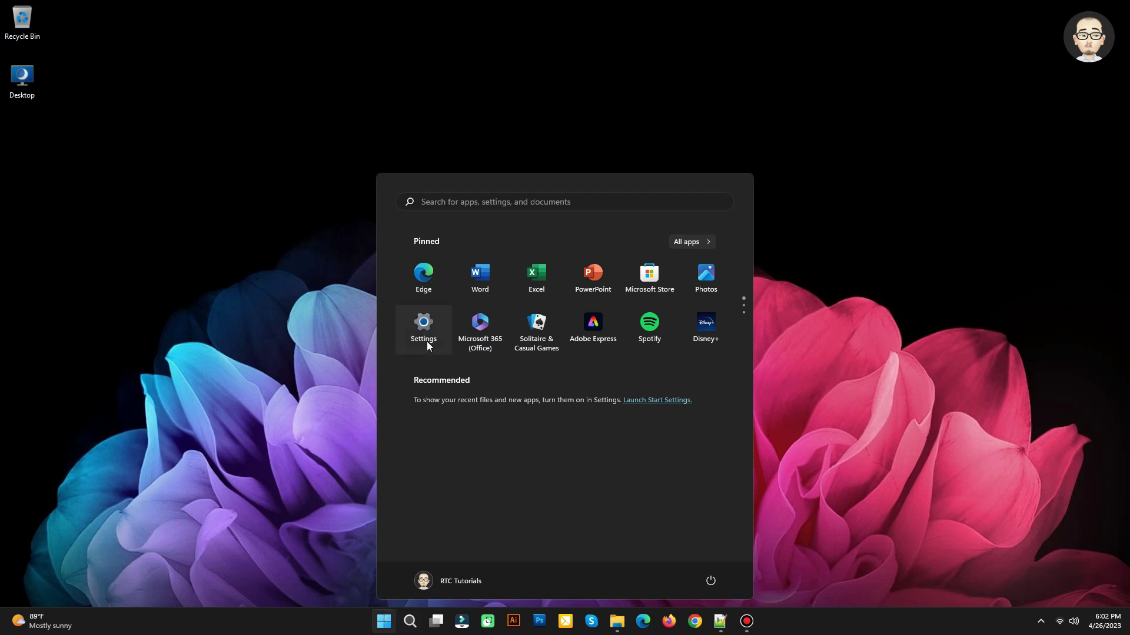
pyautogui.click(423, 327)
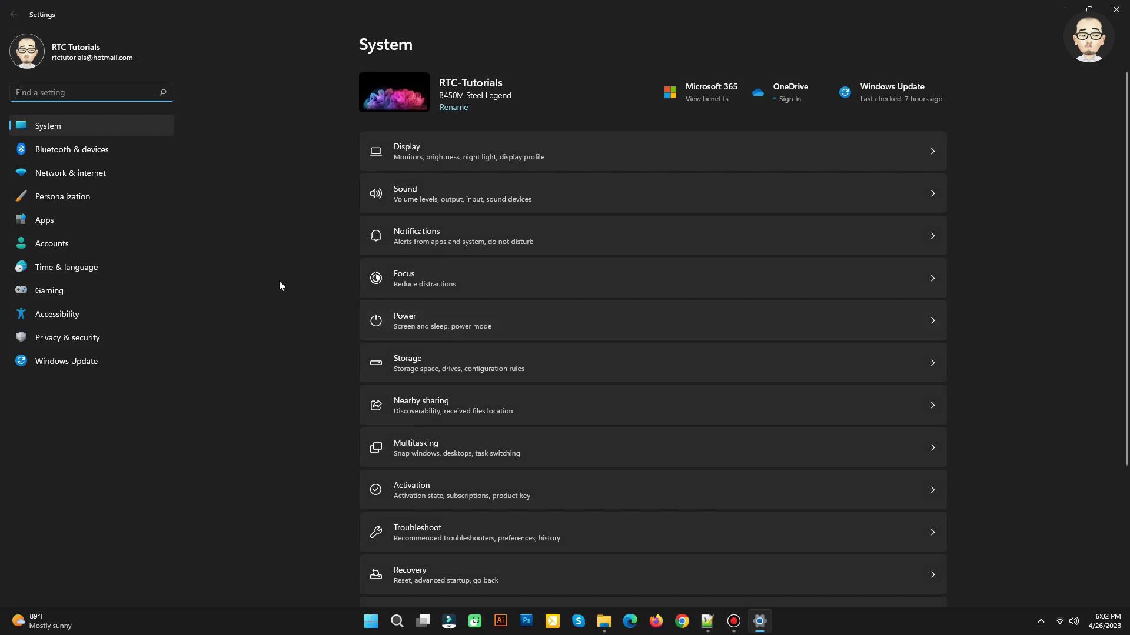
pyautogui.click(46, 245)
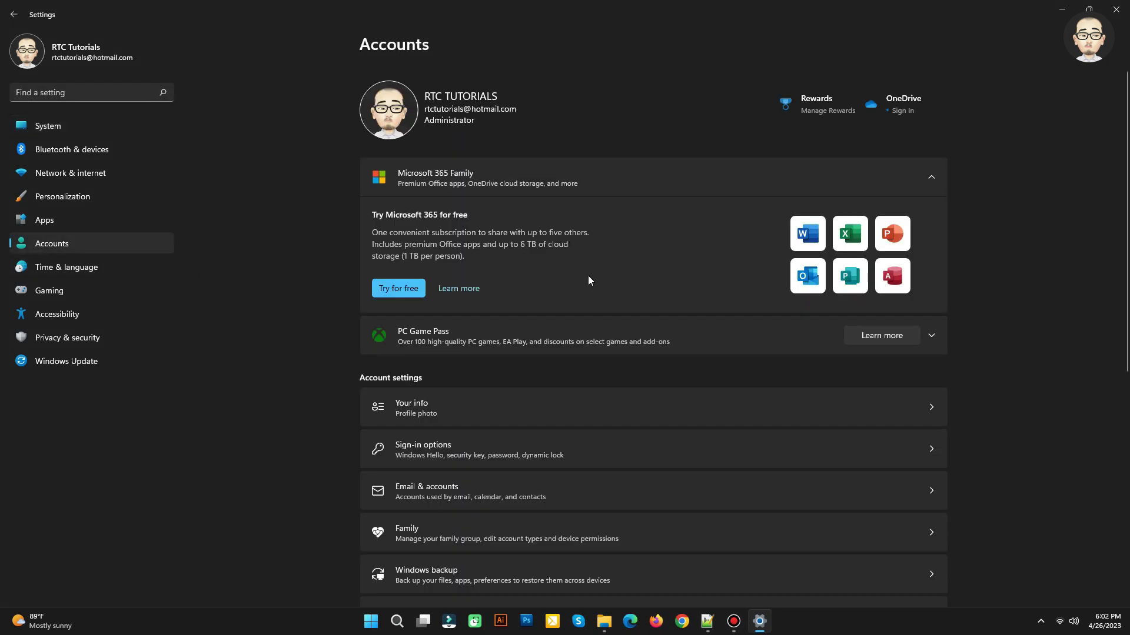
pyautogui.scroll(-3, 606, 314)
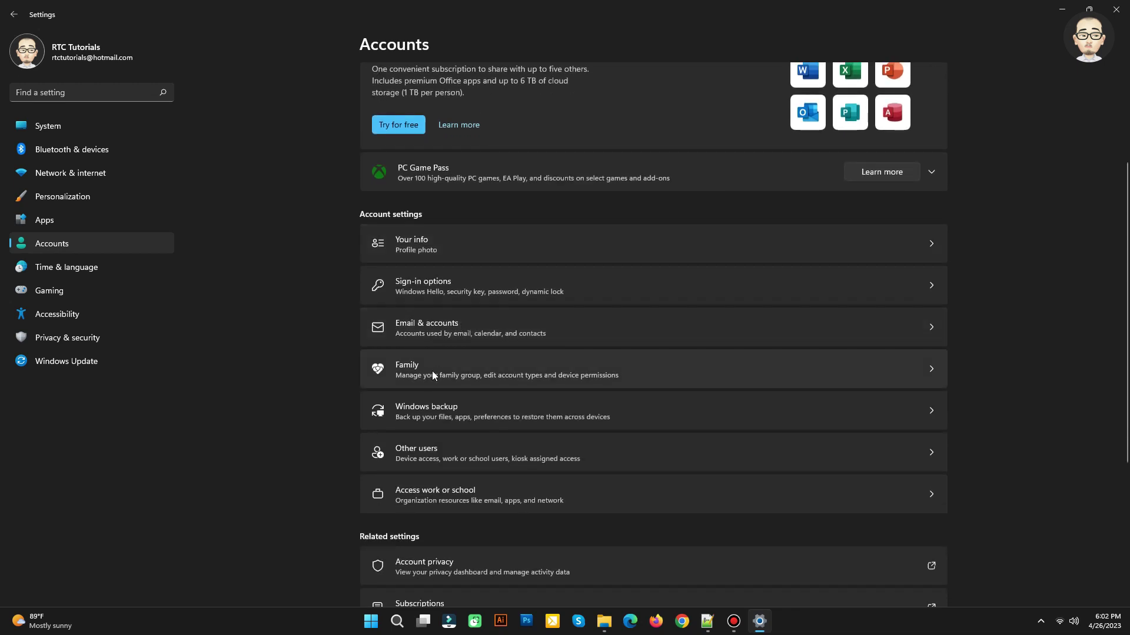
pyautogui.click(534, 368)
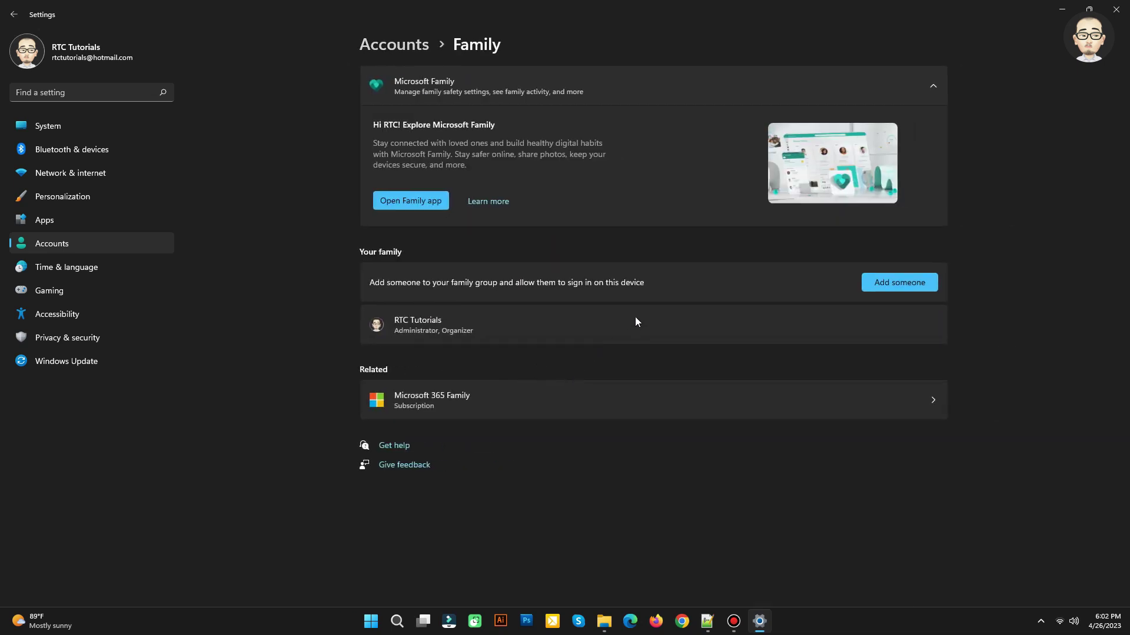
# Add a family member by creating a child account with a new hotmail.com email address
pyautogui.click(907, 282)
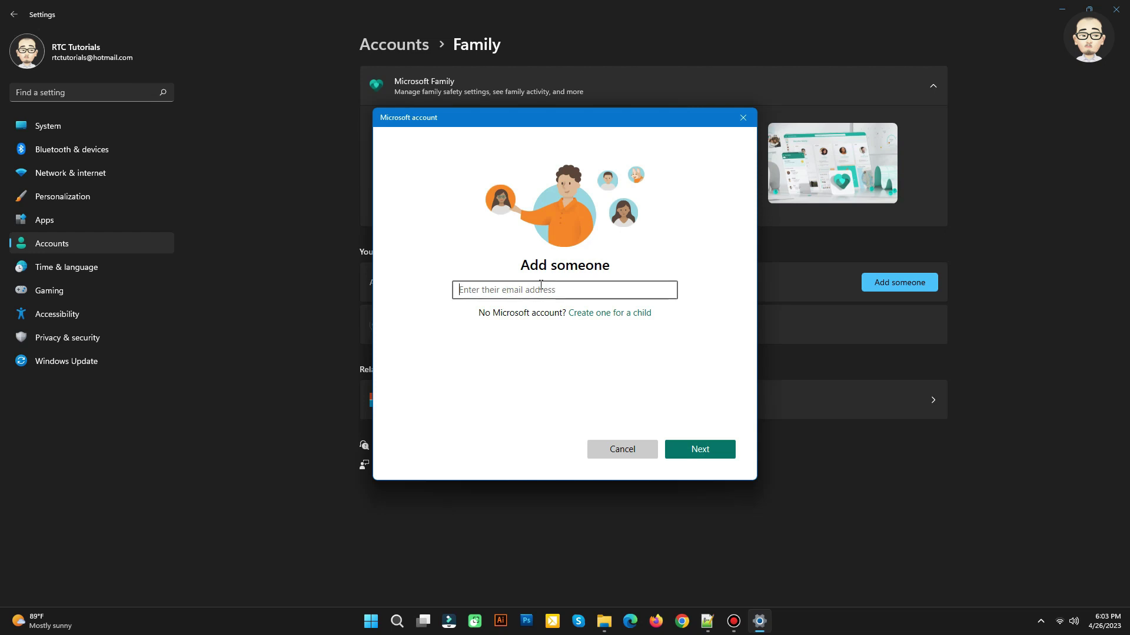
pyautogui.click(596, 314)
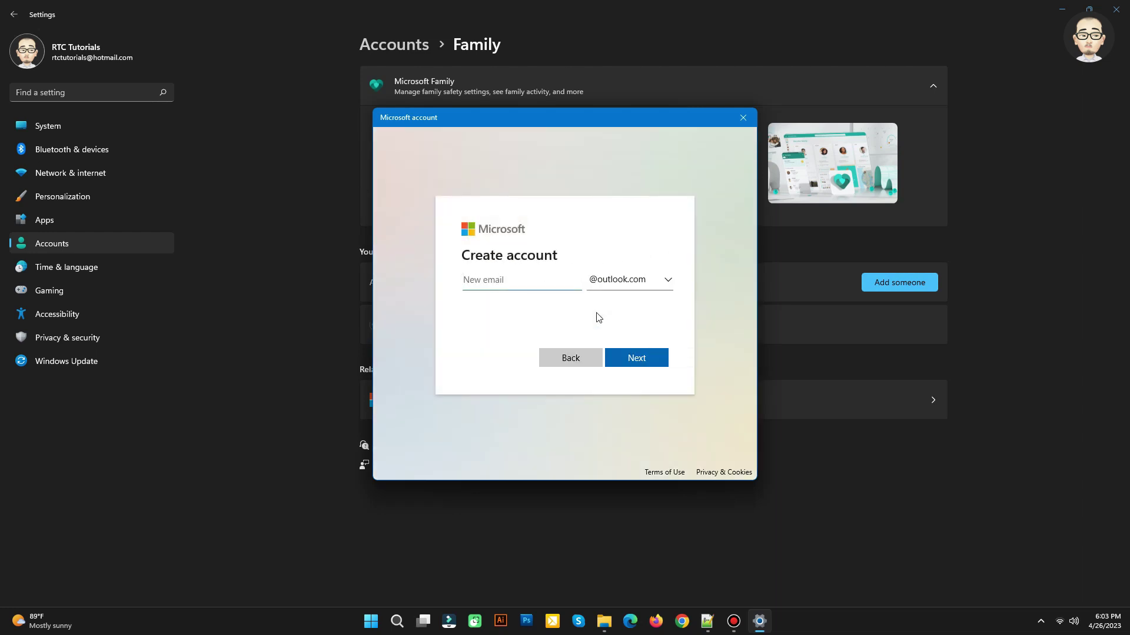
pyautogui.click(652, 285)
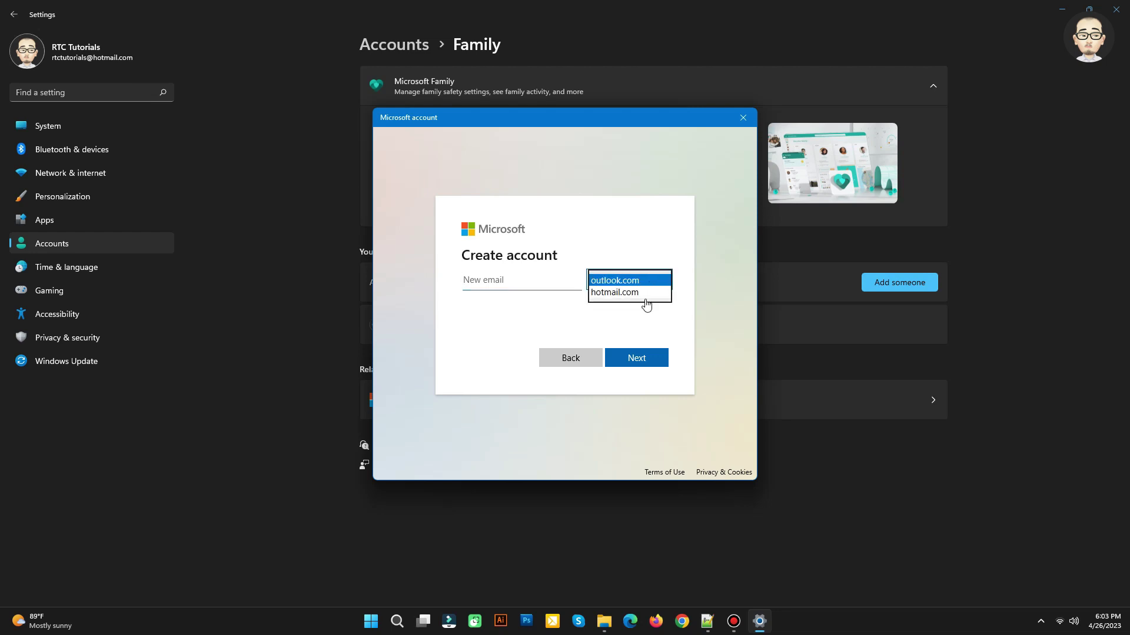
pyautogui.click(606, 292)
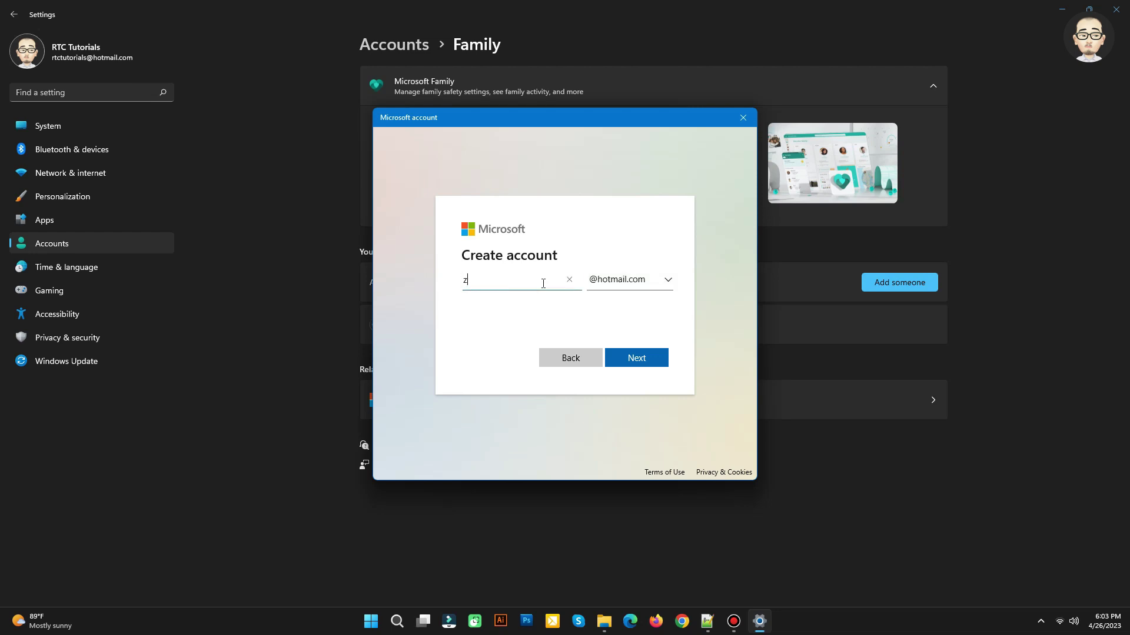
pyautogui.click(636, 360)
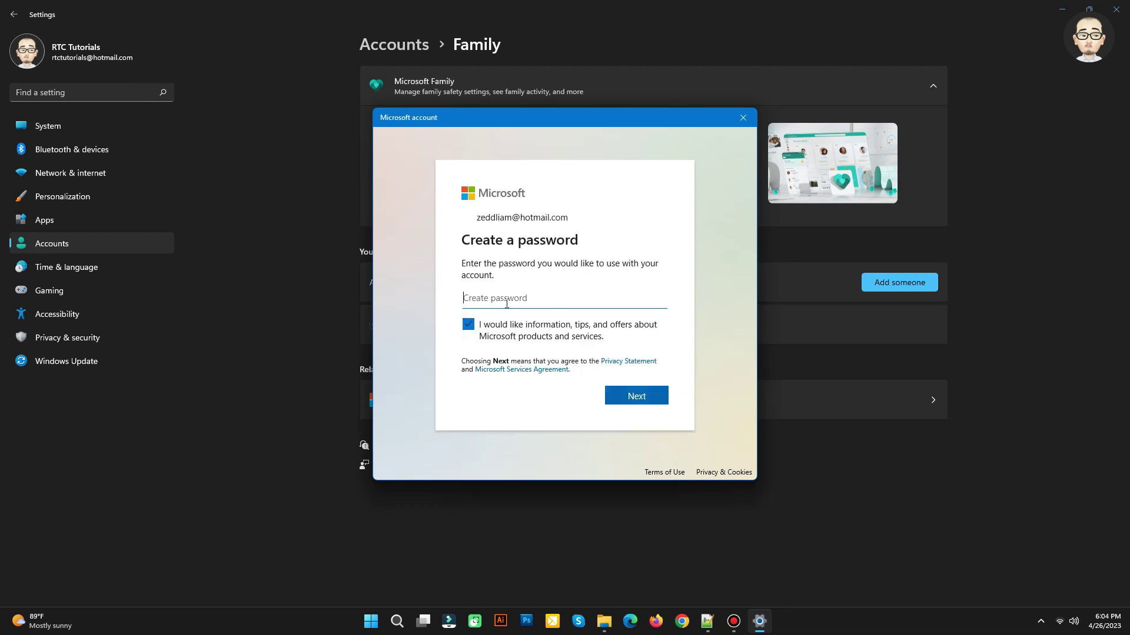
# Set the new account's password and enter the child's first name
pyautogui.write('•••••••••••')
pyautogui.click(621, 403)
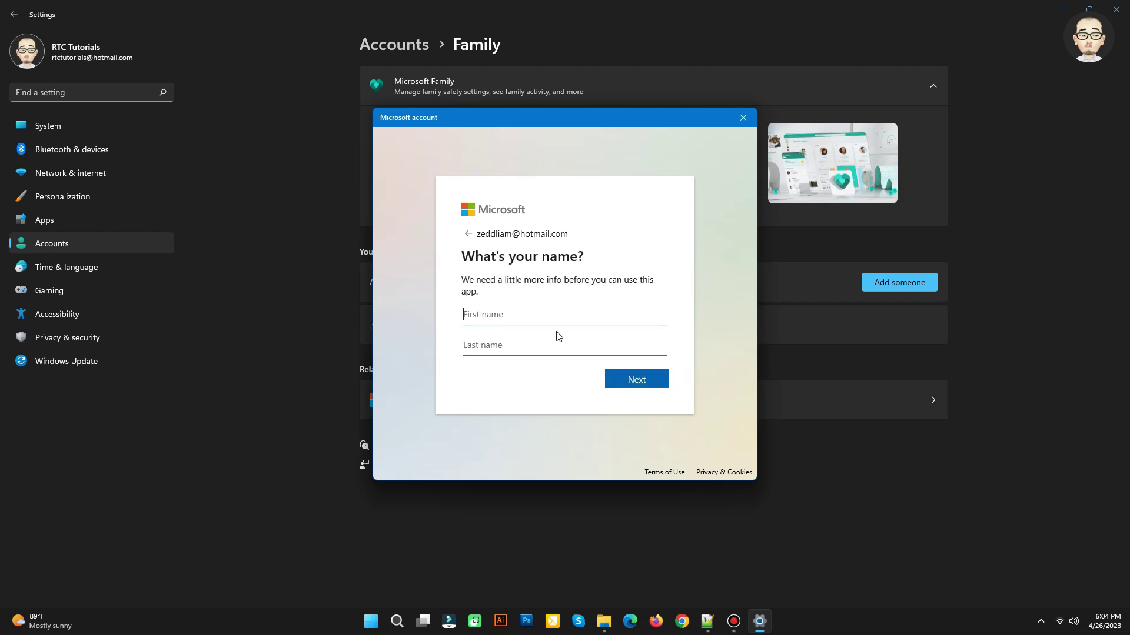
pyautogui.click(559, 337)
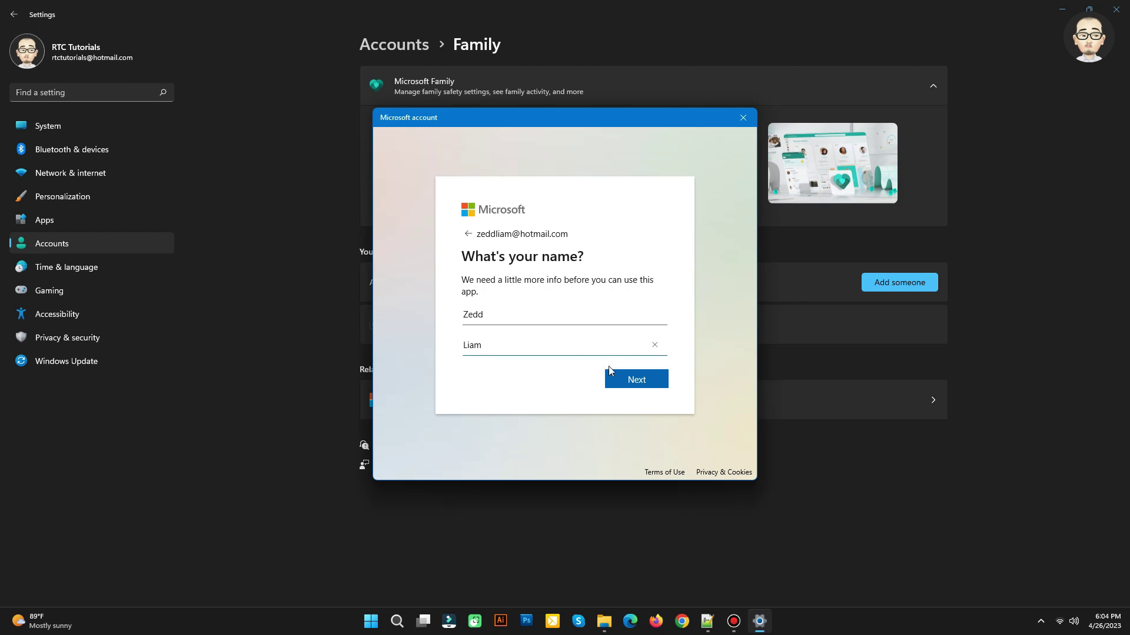
# Enter the child's last name and keep United States as the country/region
pyautogui.click(640, 386)
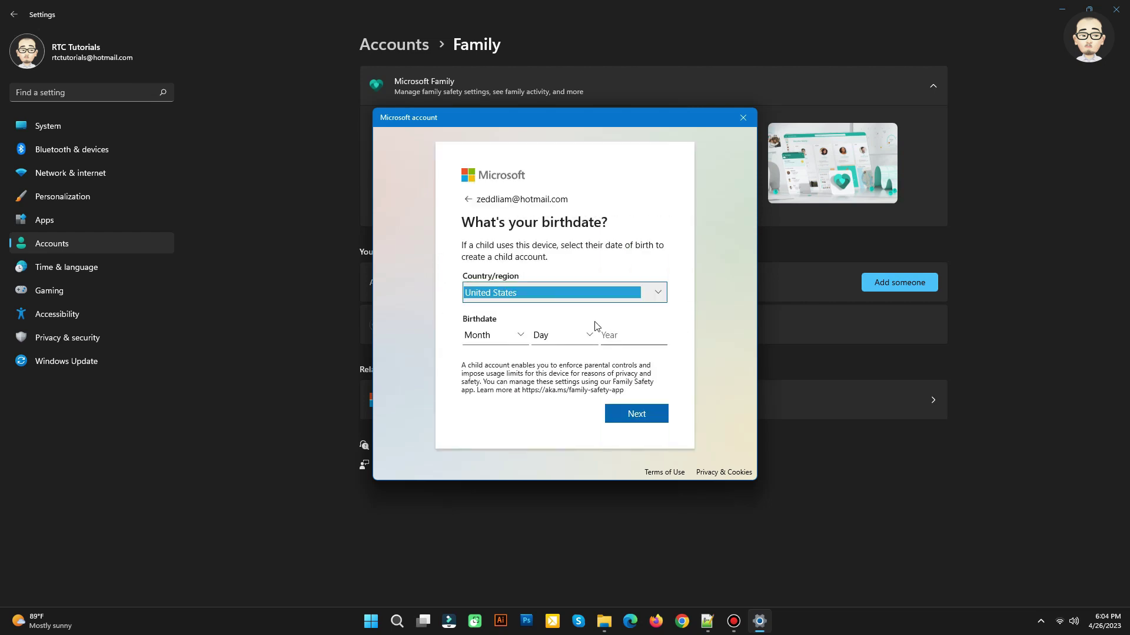
pyautogui.click(566, 290)
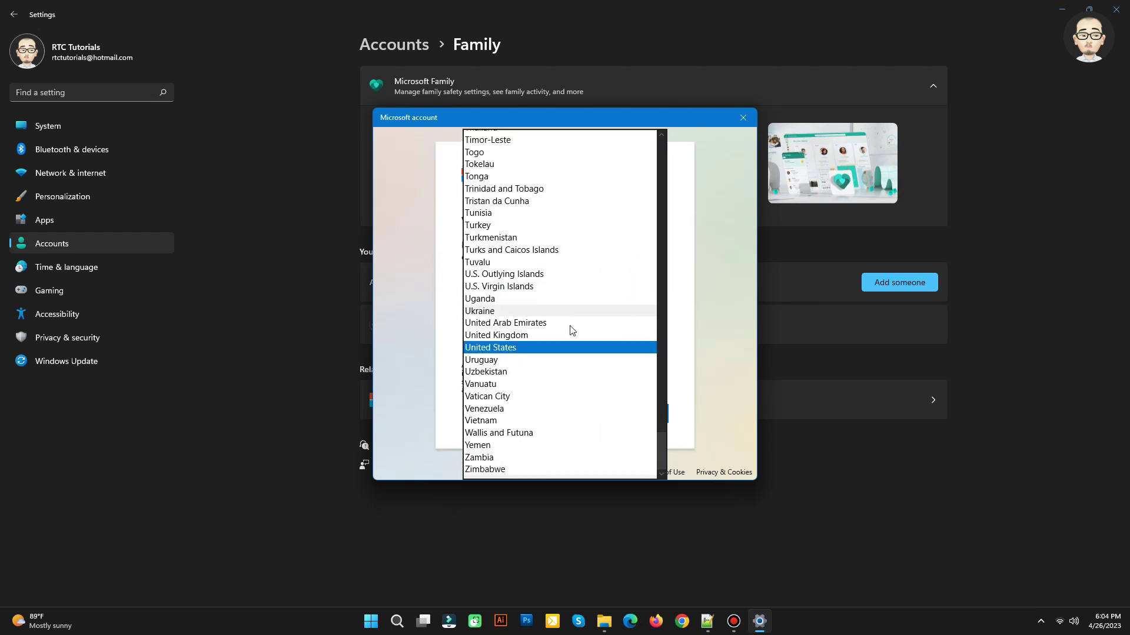
pyautogui.click(693, 341)
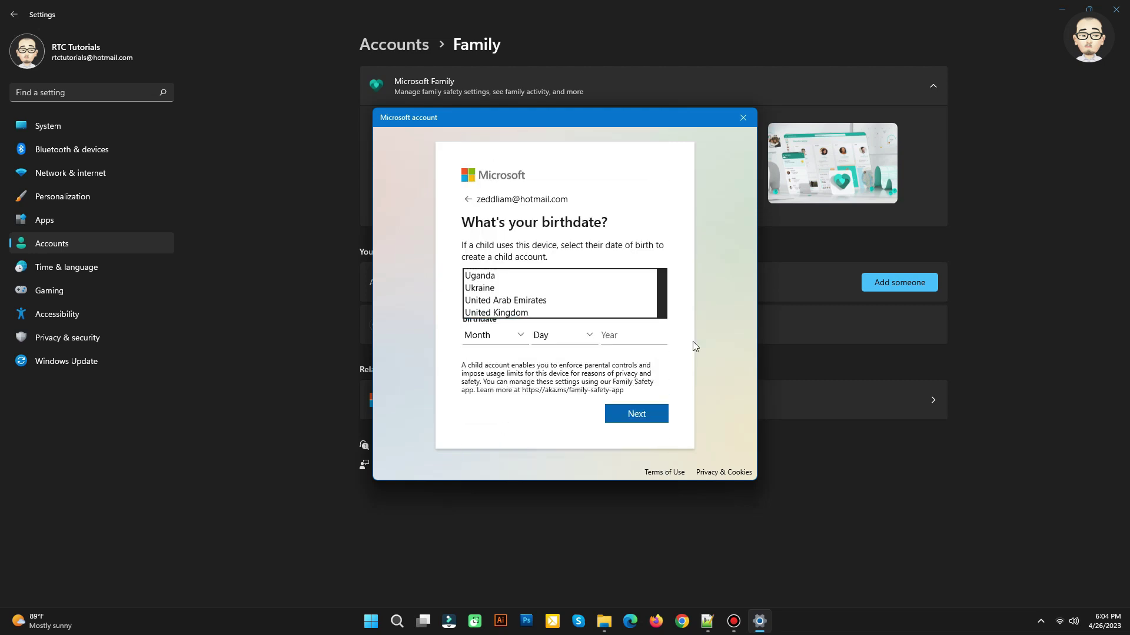
pyautogui.click(523, 337)
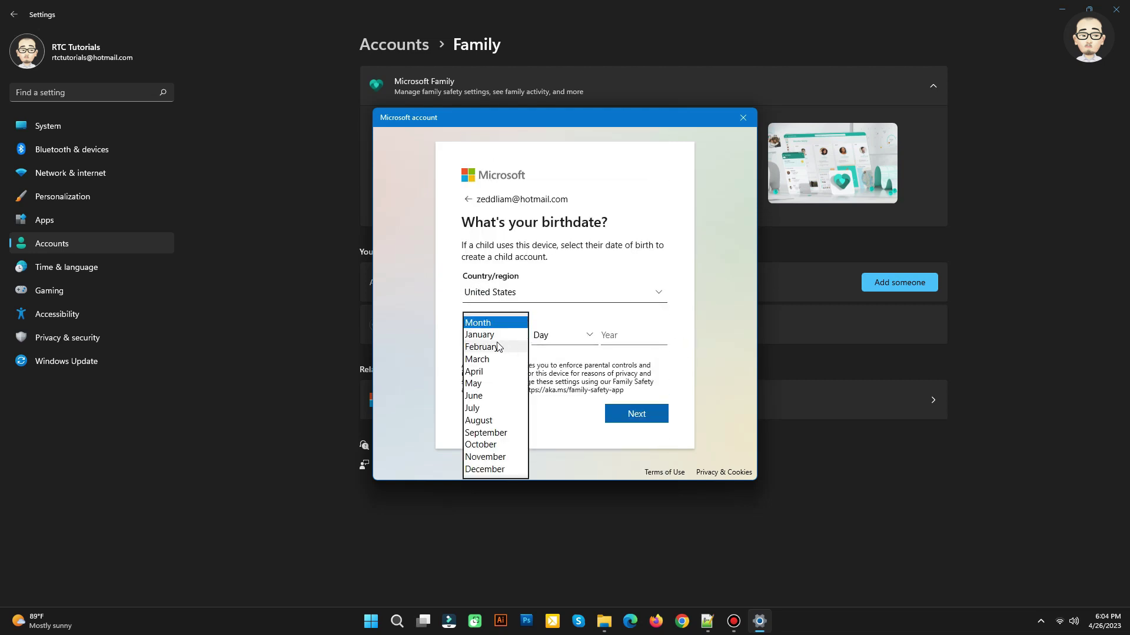
pyautogui.click(488, 371)
pyautogui.click(565, 336)
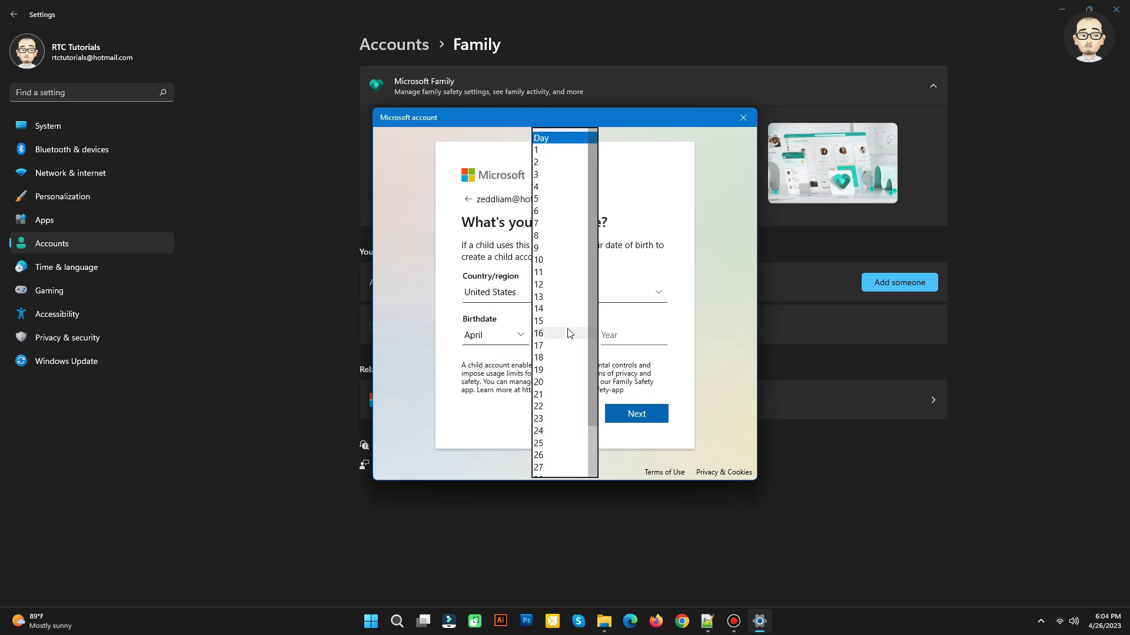
pyautogui.click(562, 394)
pyautogui.click(623, 333)
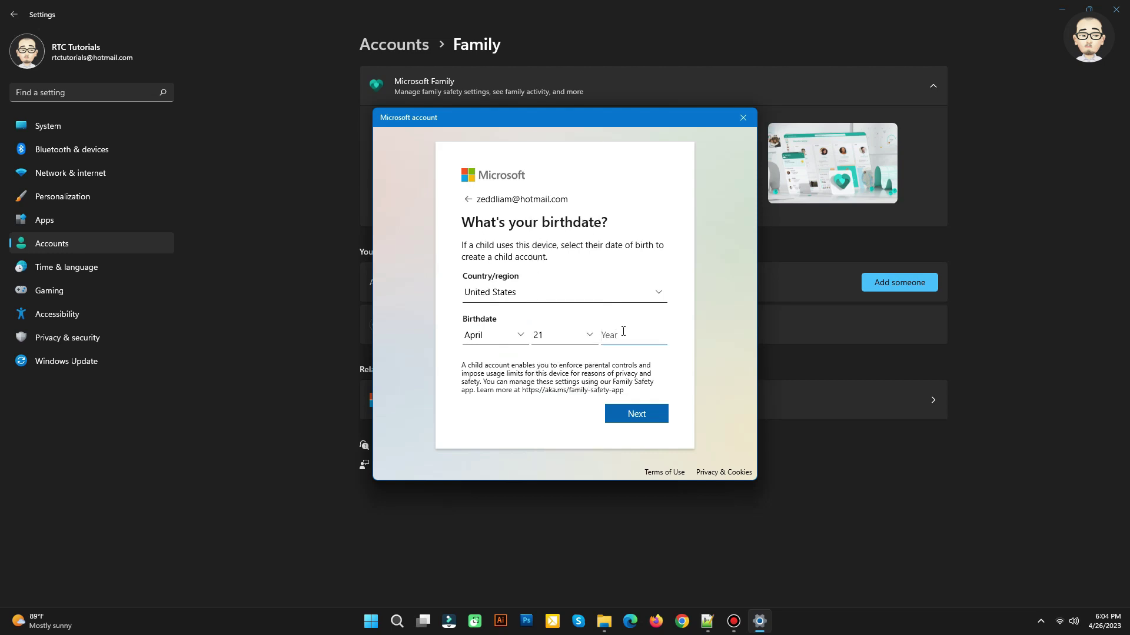
pyautogui.write('19')
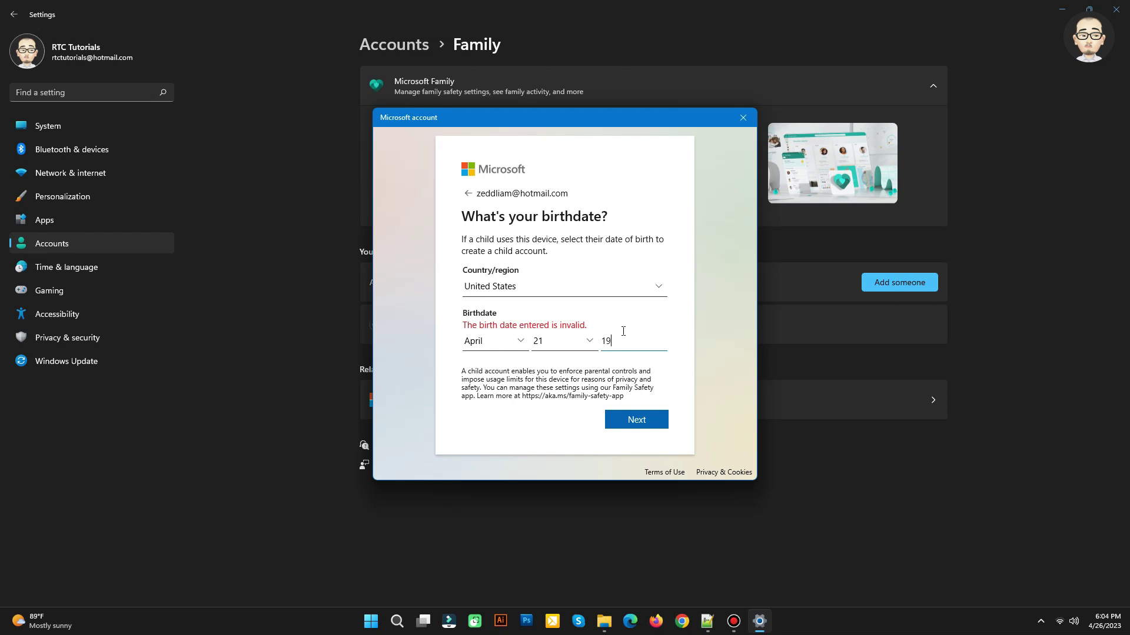
pyautogui.write('99')
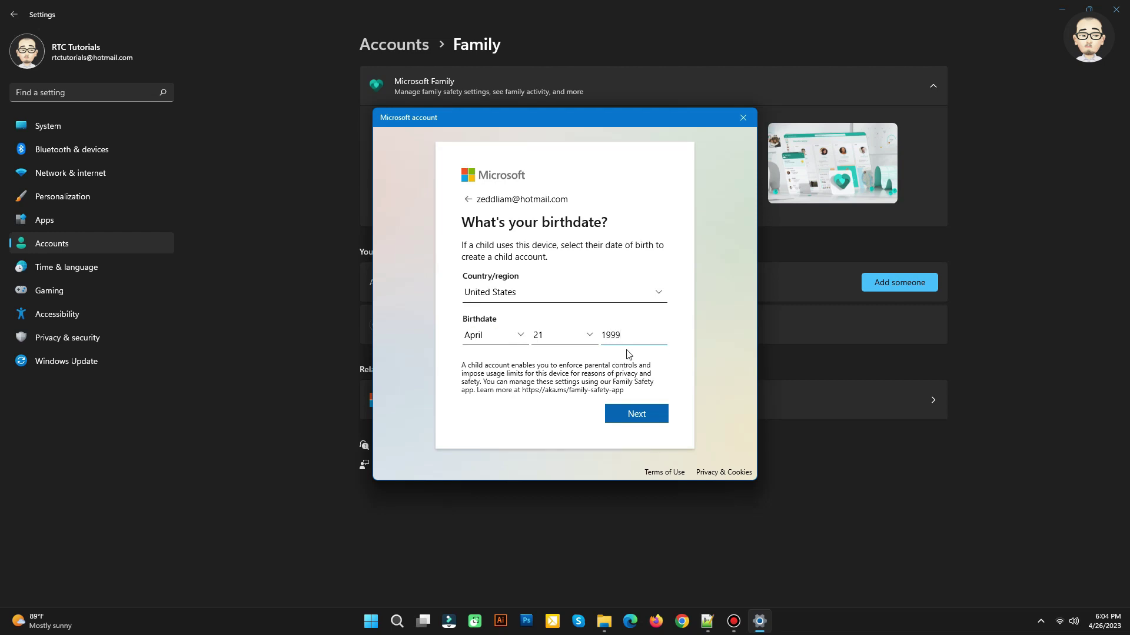
pyautogui.click(635, 416)
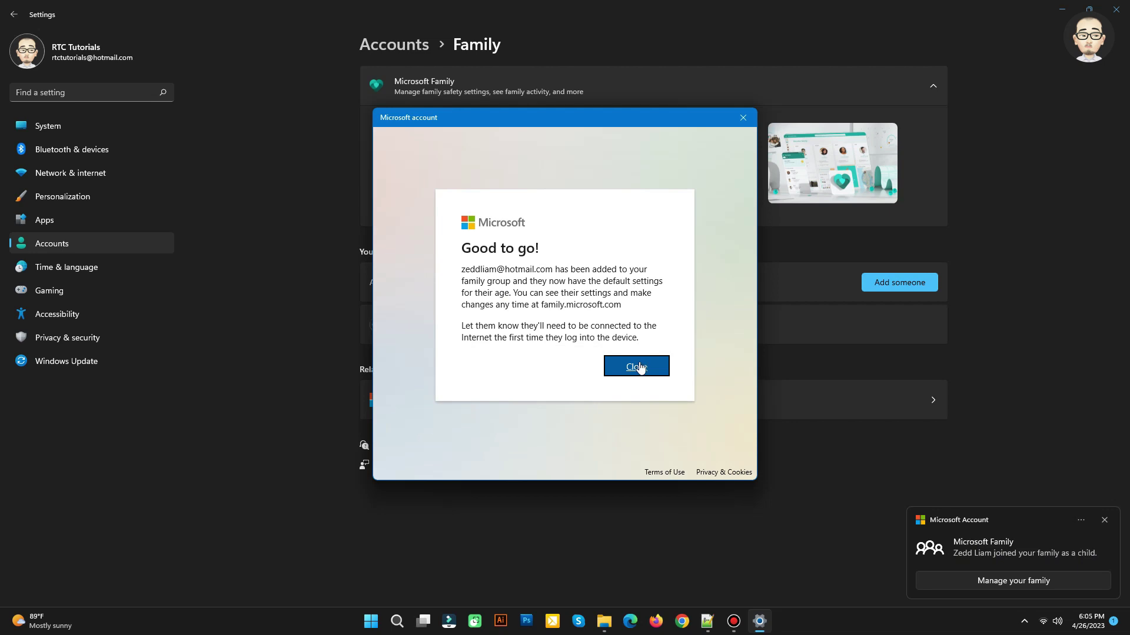
pyautogui.click(641, 367)
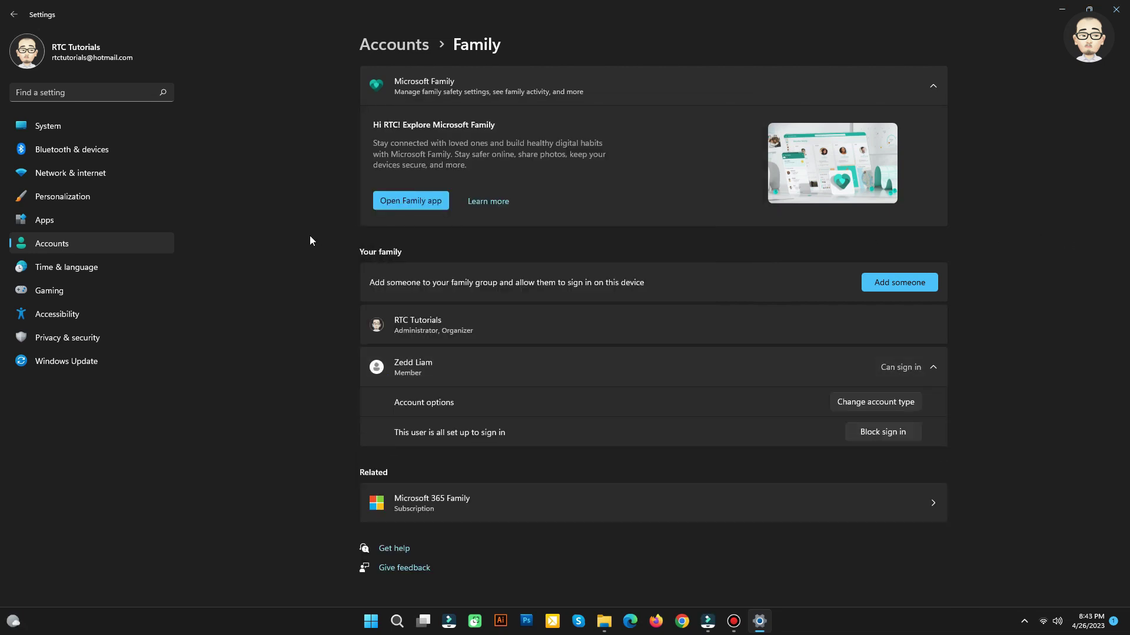
pyautogui.click(928, 370)
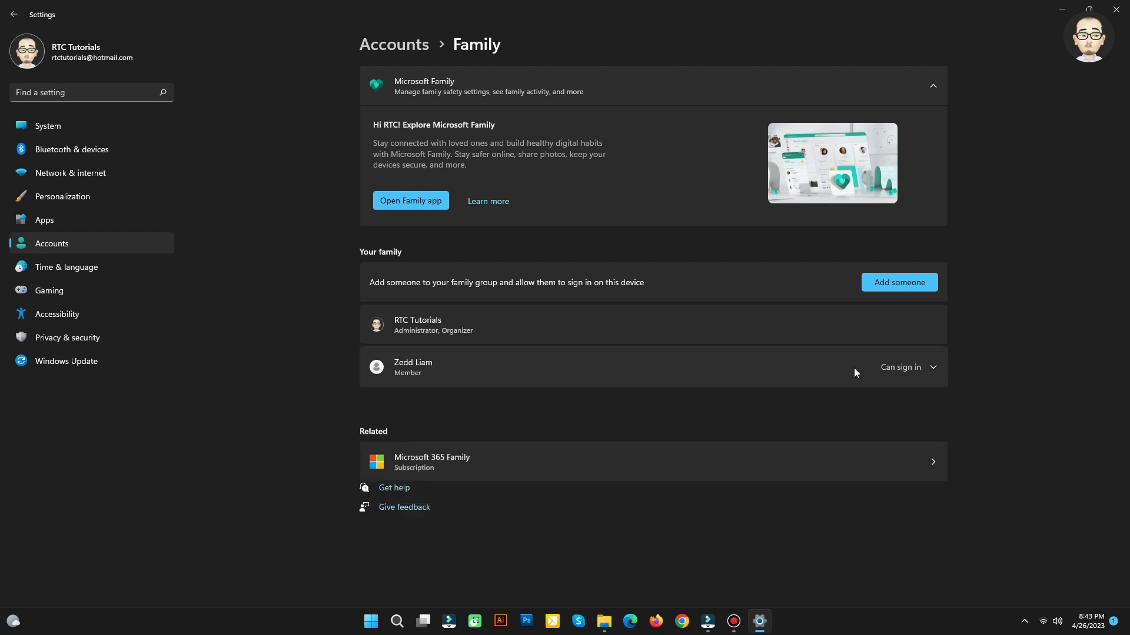
pyautogui.click(931, 369)
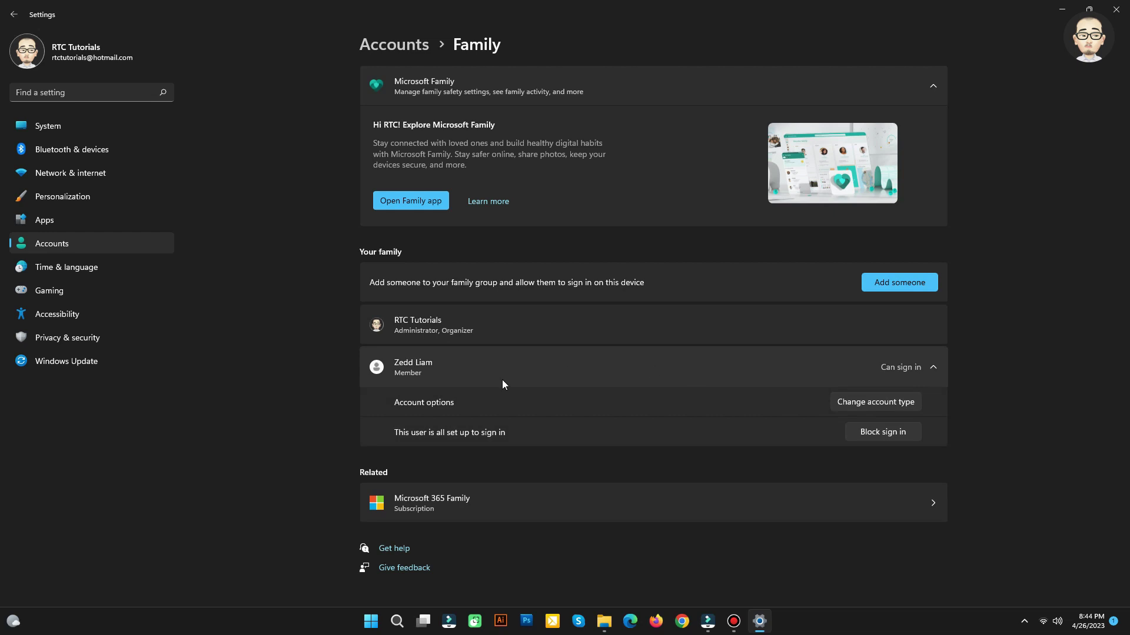
pyautogui.click(888, 406)
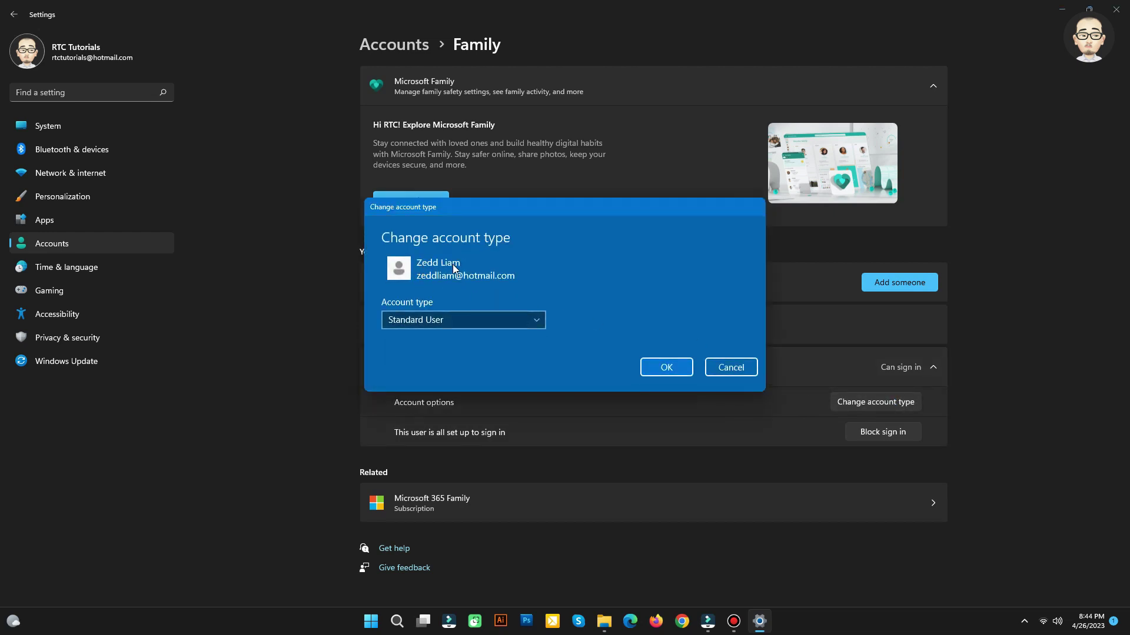
pyautogui.click(471, 319)
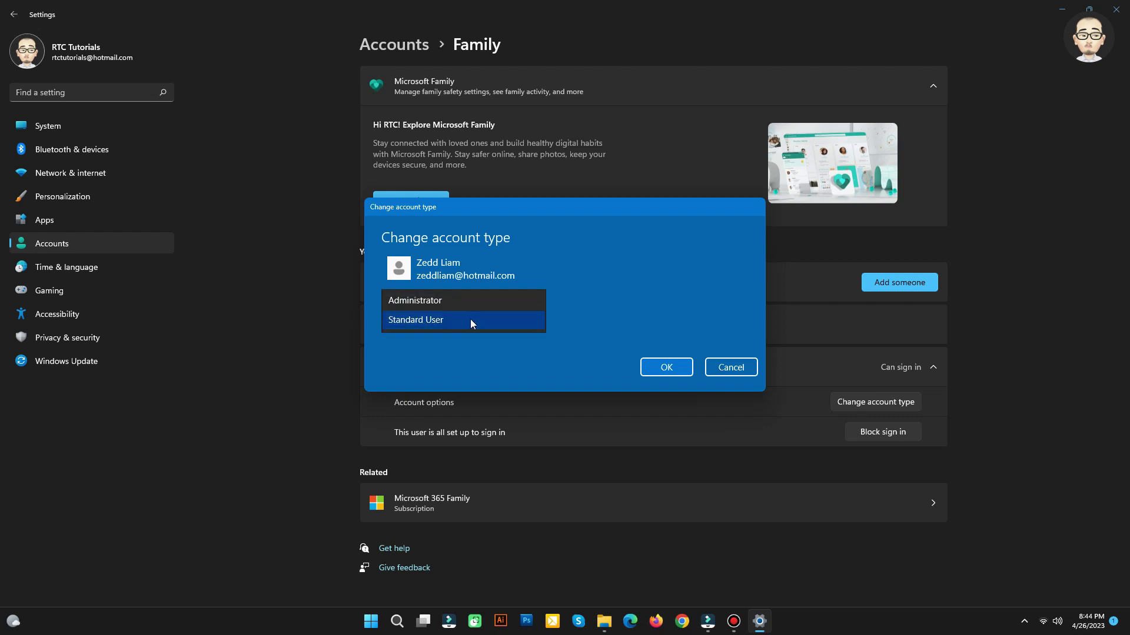
pyautogui.click(436, 302)
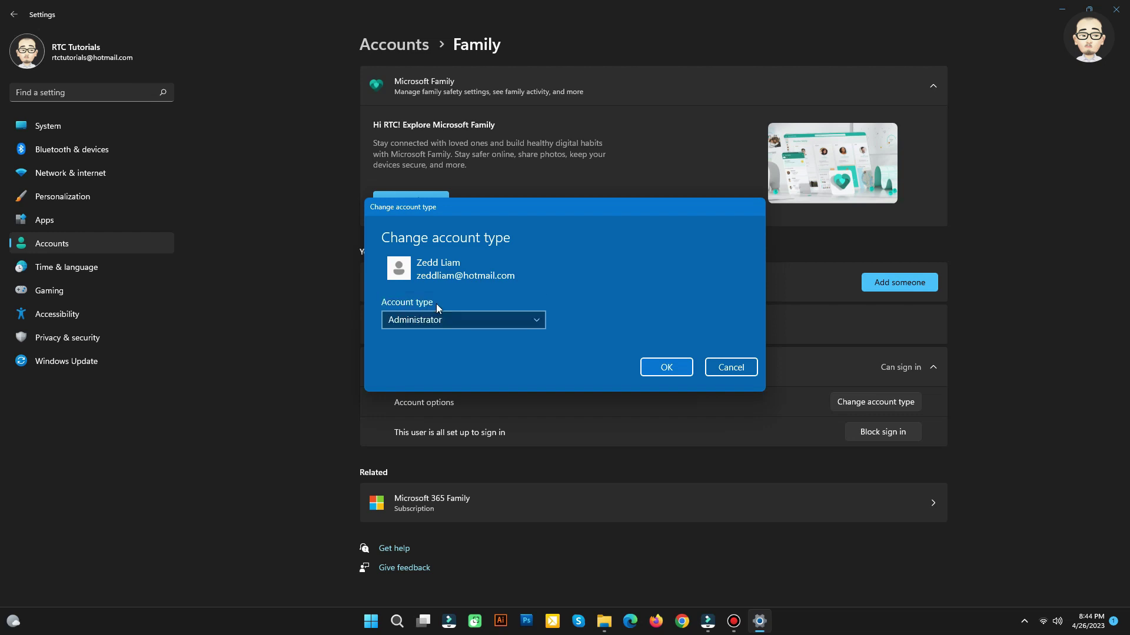
pyautogui.click(435, 318)
pyautogui.click(432, 337)
pyautogui.click(655, 366)
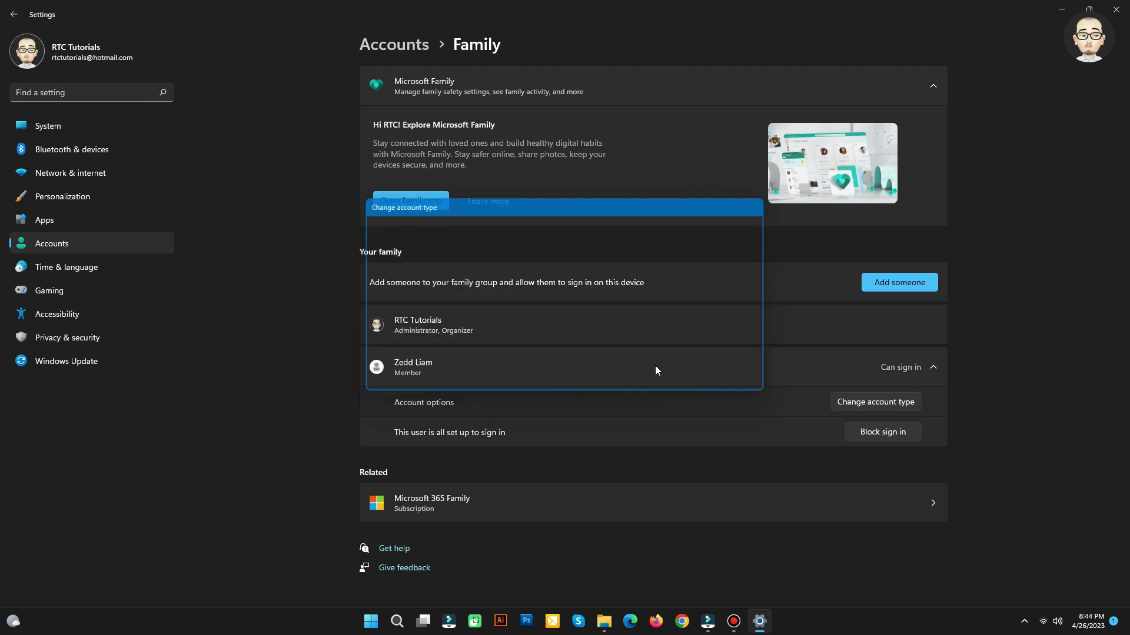
pyautogui.click(881, 436)
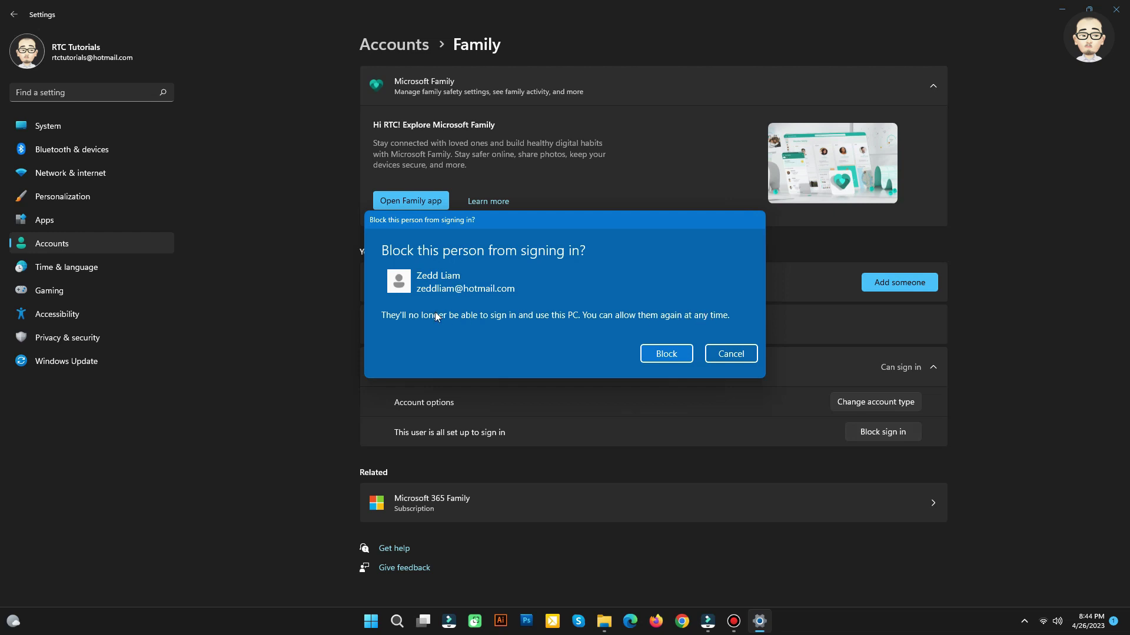
pyautogui.click(665, 353)
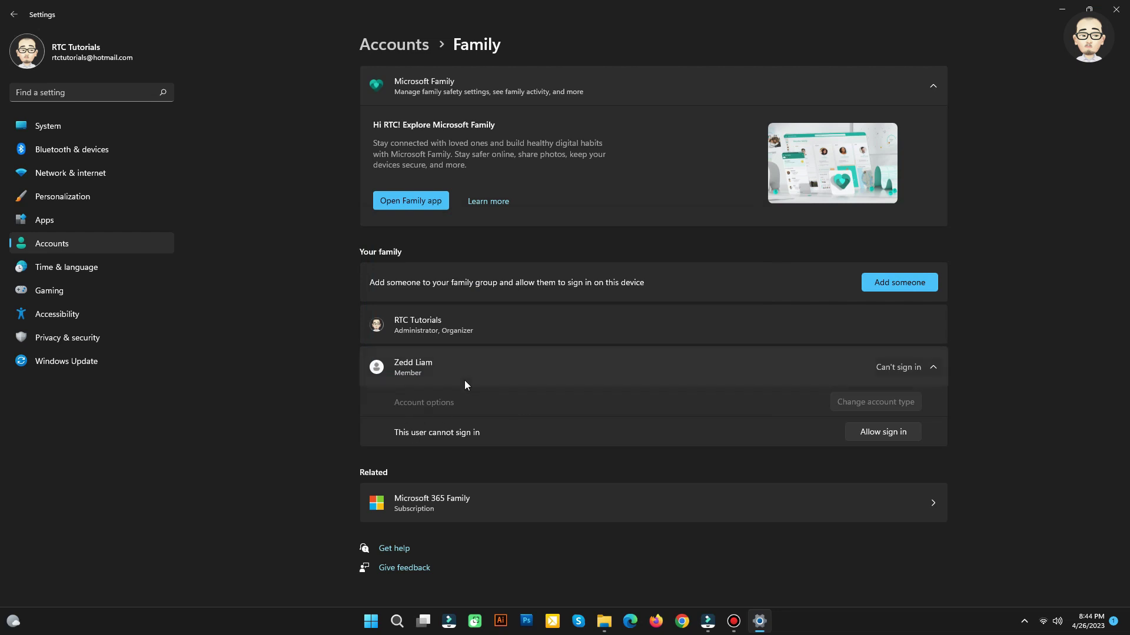
pyautogui.click(864, 432)
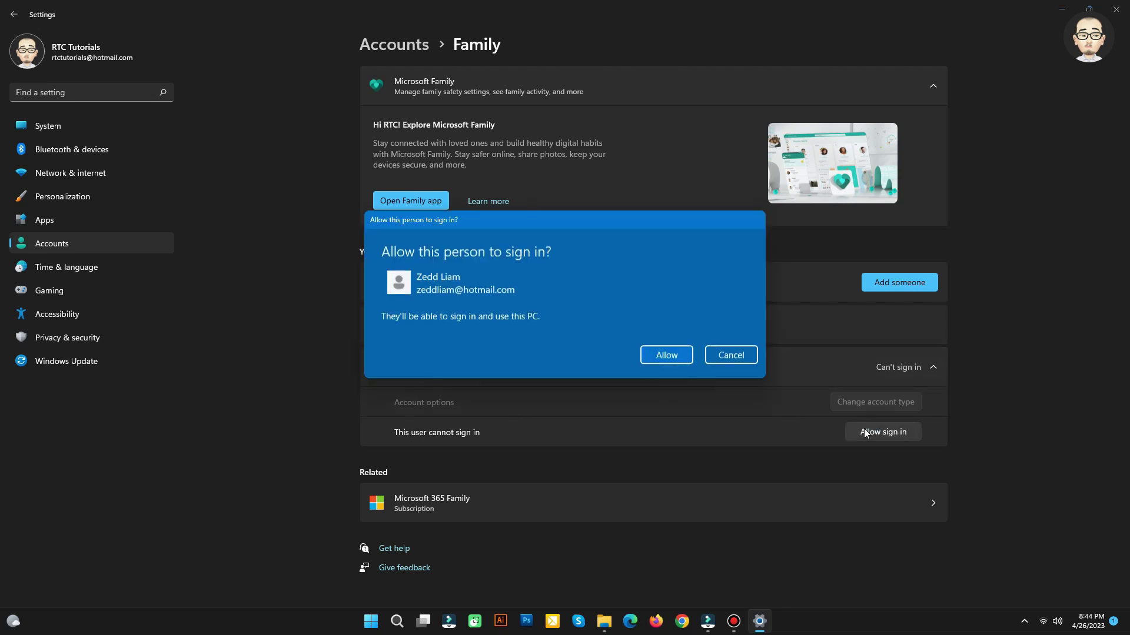
pyautogui.click(667, 354)
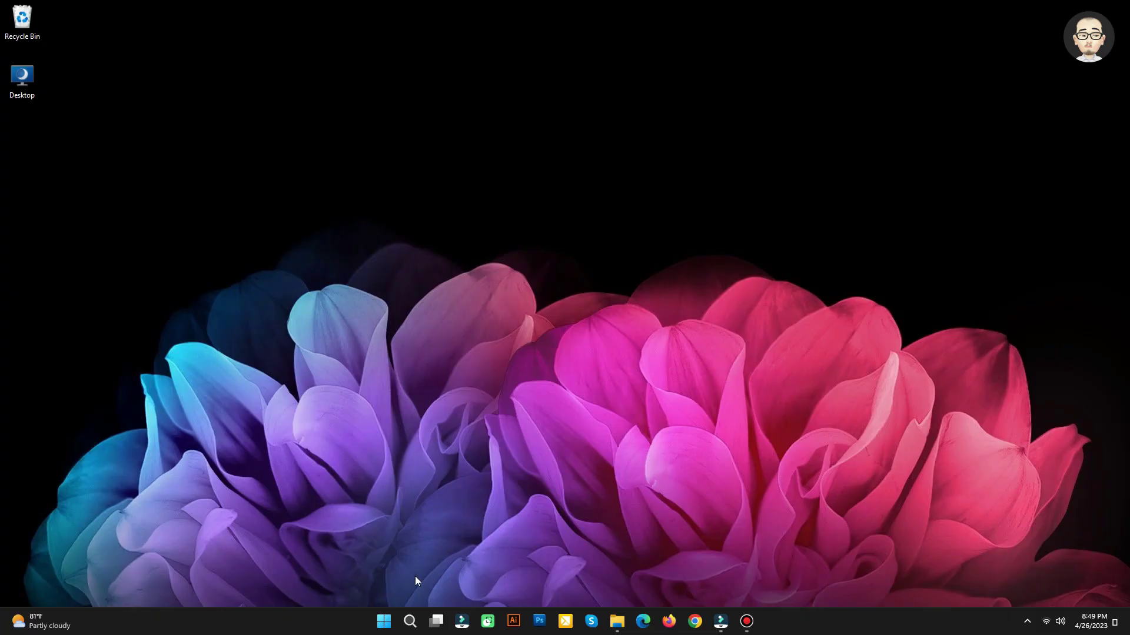
# Switch users from the Start menu to the new child account and sign in to its desktop
pyautogui.click(381, 619)
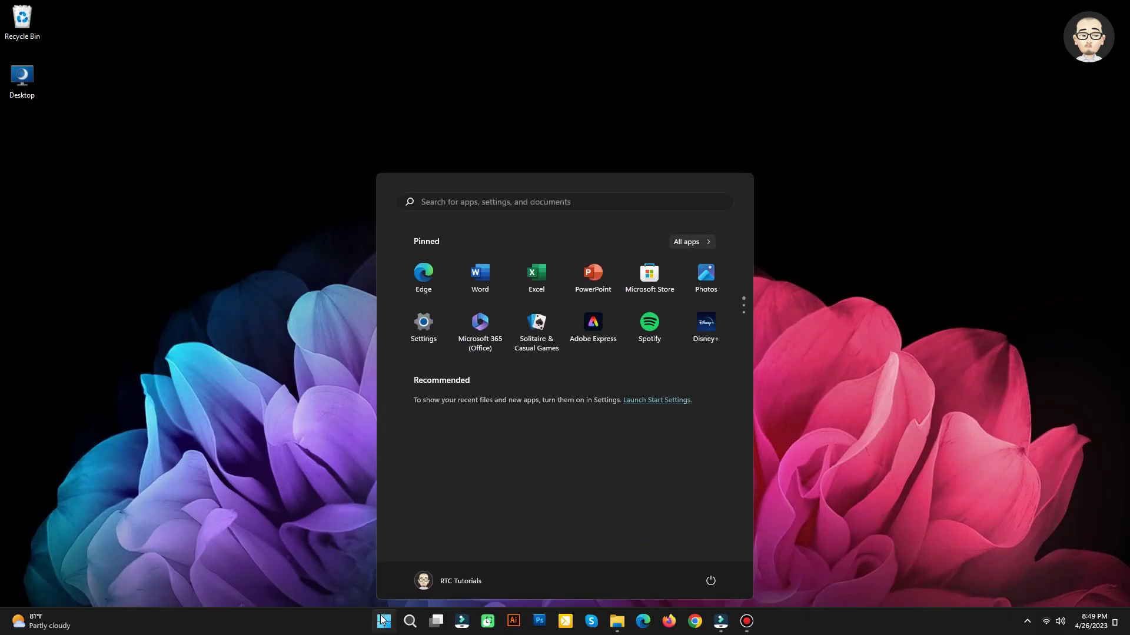
pyautogui.click(457, 580)
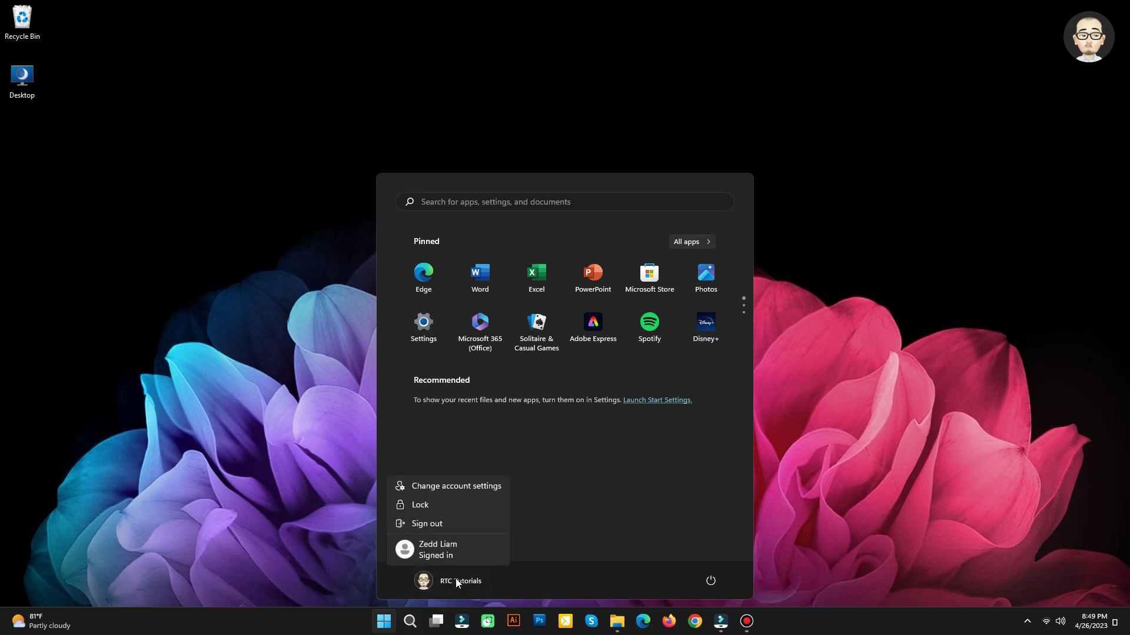
pyautogui.click(437, 550)
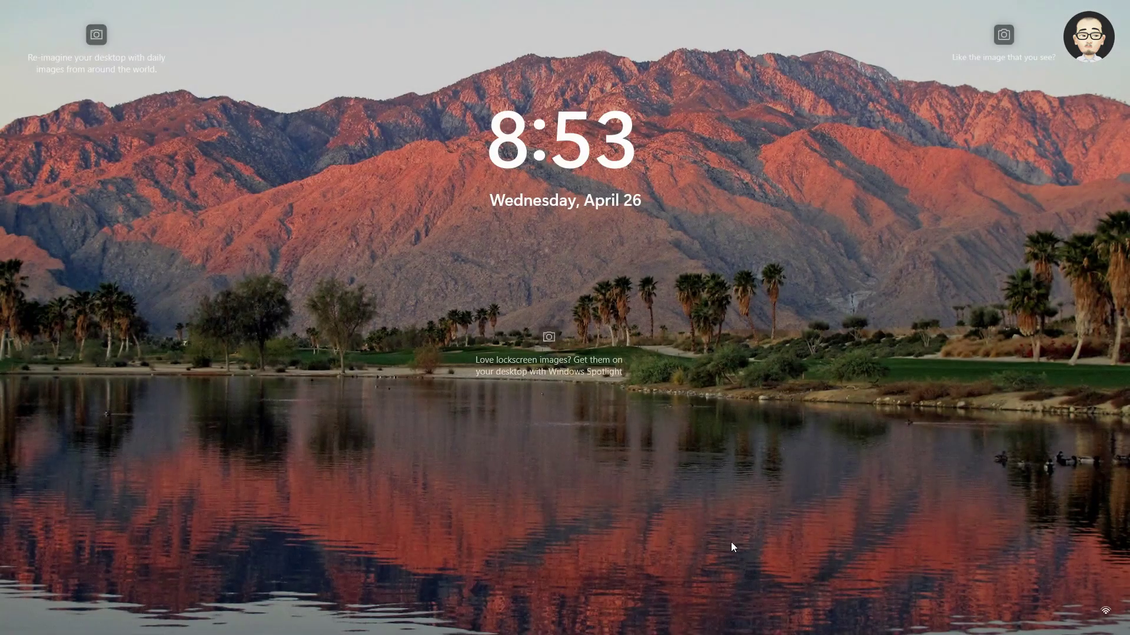
pyautogui.click(281, 478)
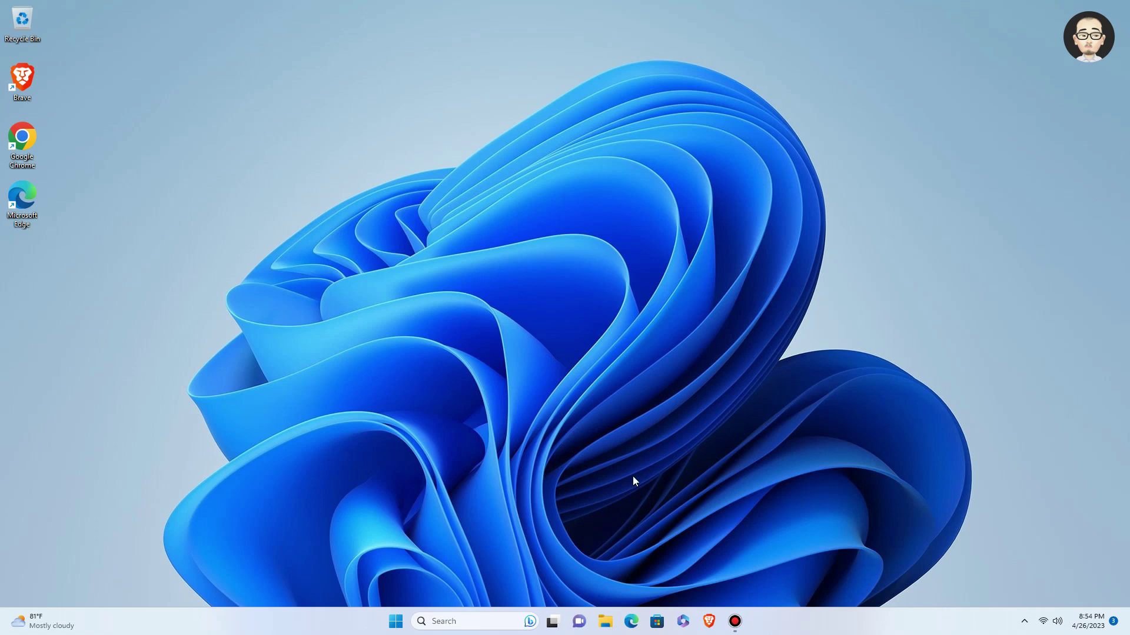
pyautogui.click(396, 621)
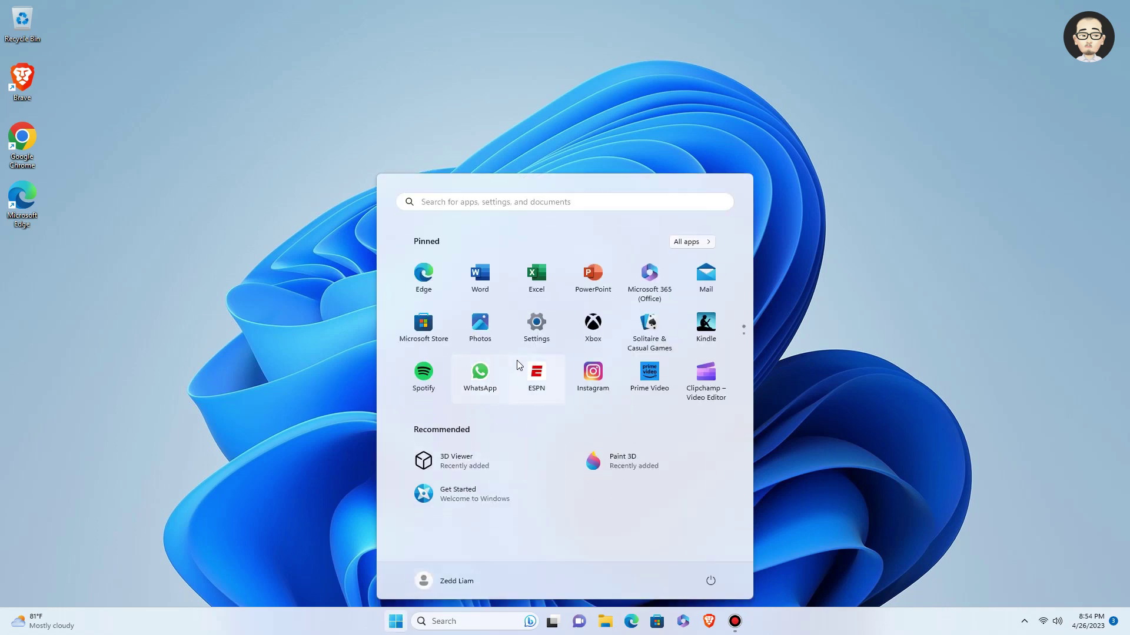
pyautogui.click(537, 339)
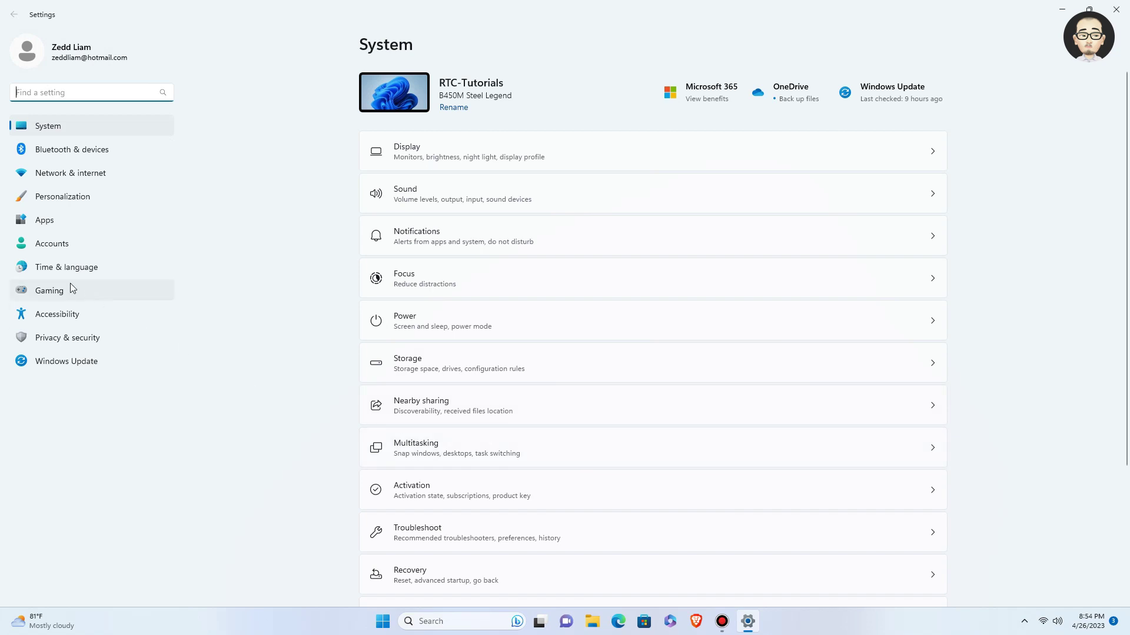
pyautogui.click(62, 243)
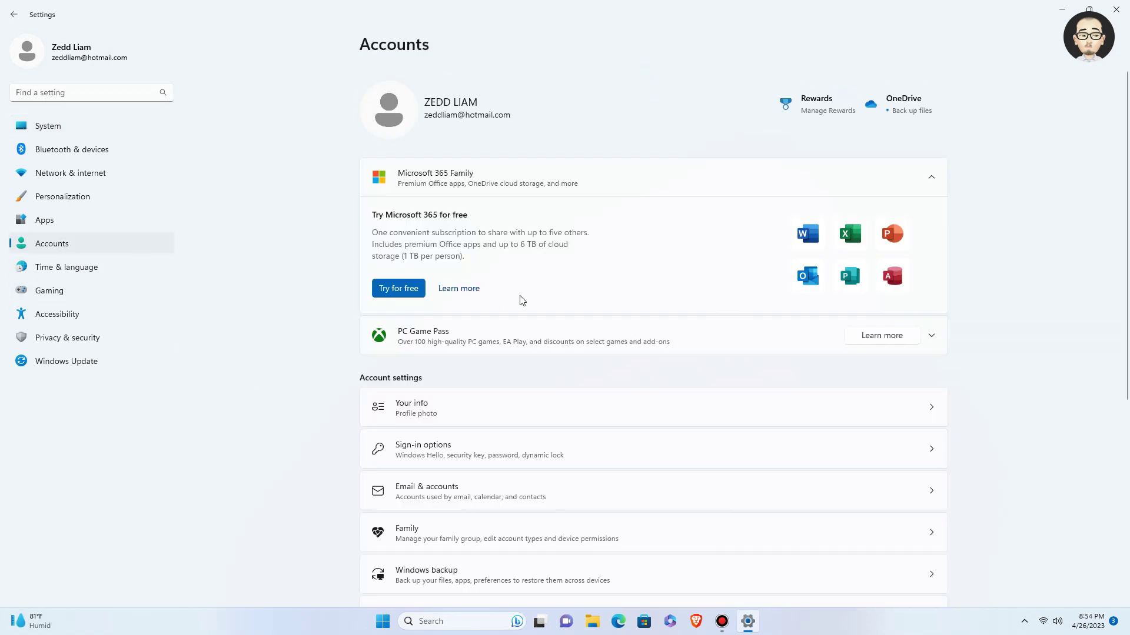
pyautogui.click(547, 444)
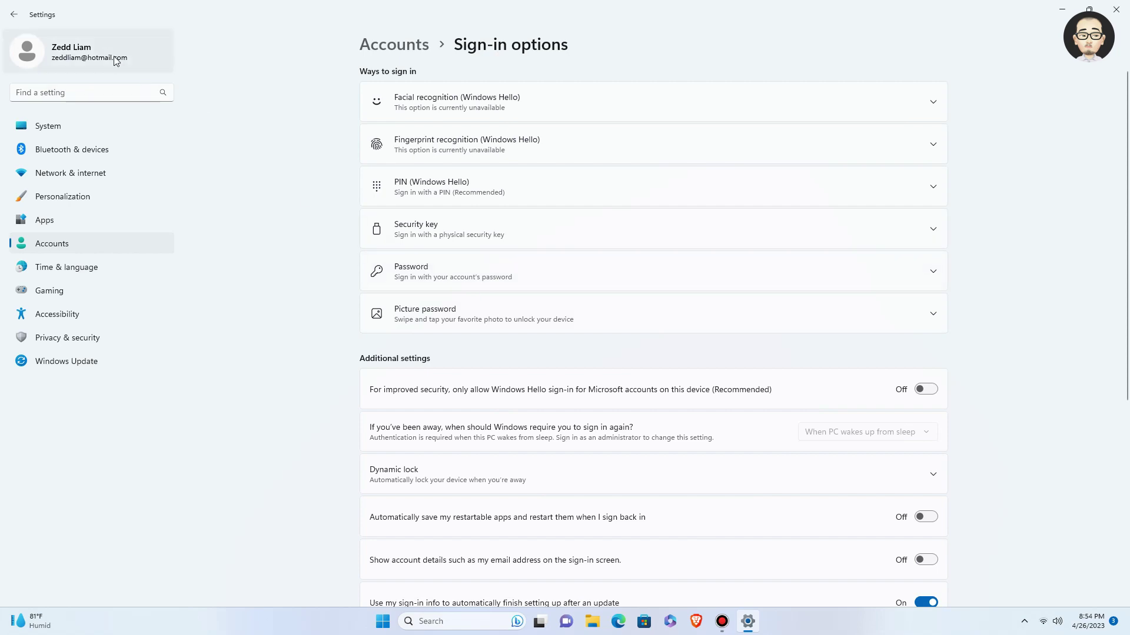
pyautogui.click(14, 14)
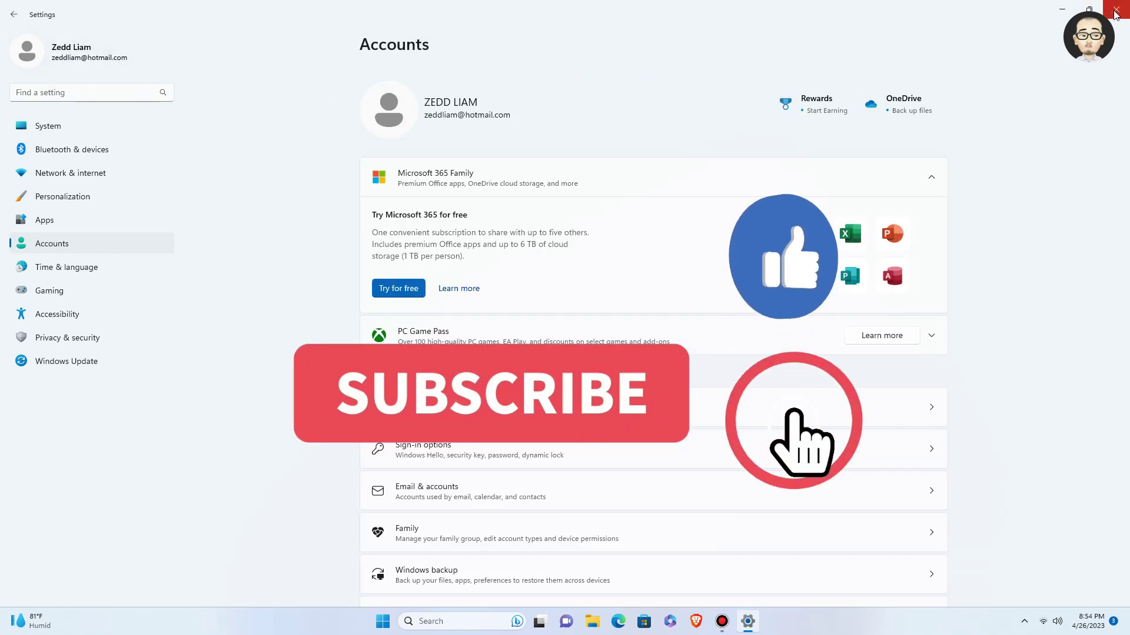
pyautogui.click(1116, 9)
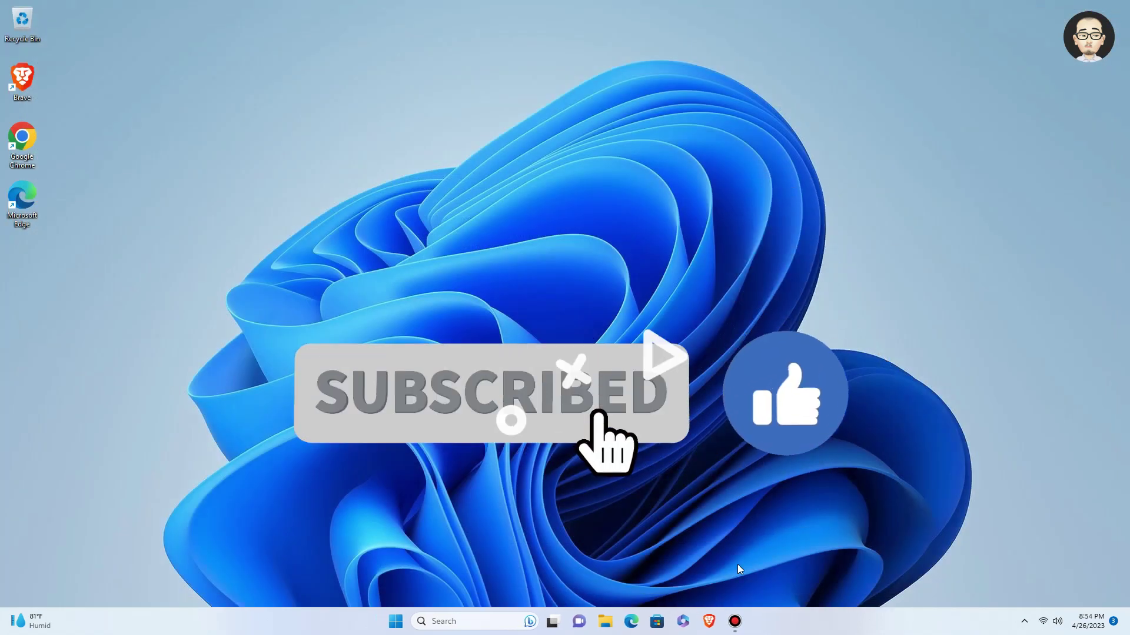